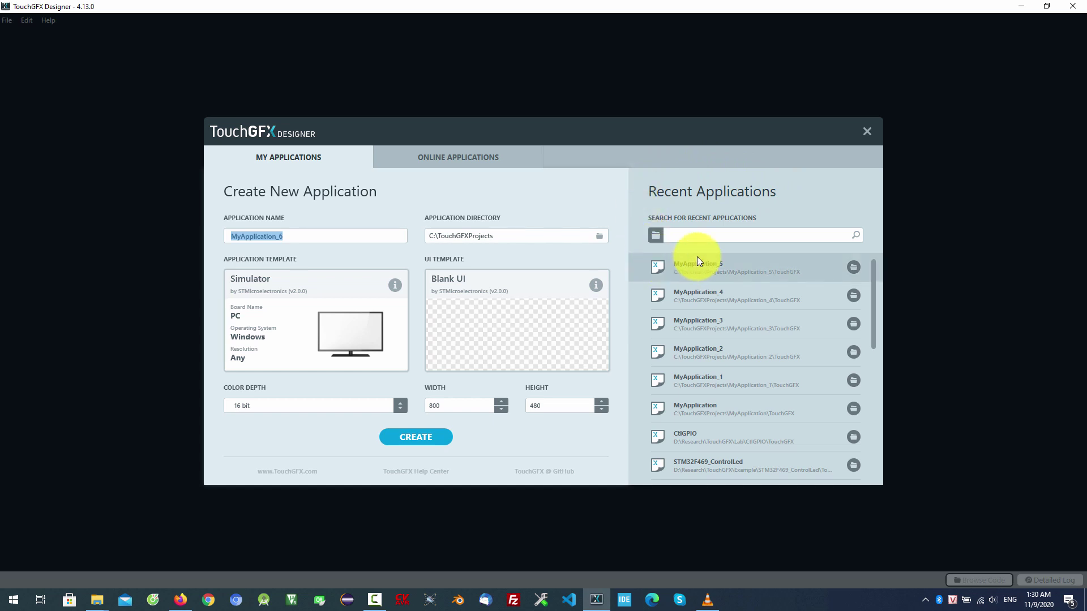
pyautogui.scroll(-5, 868, 336)
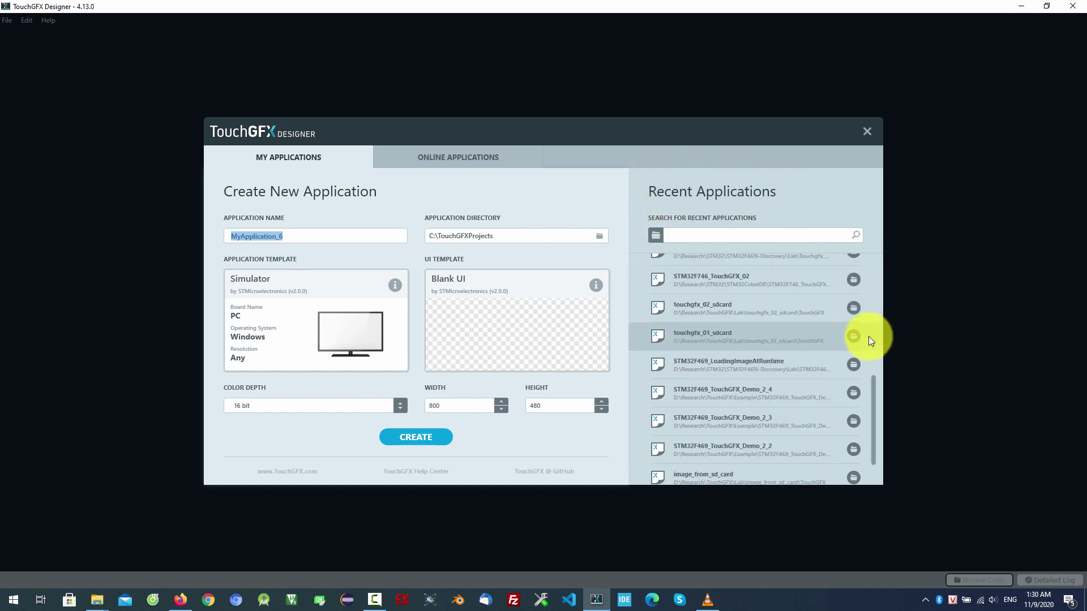
pyautogui.scroll(5, 869, 336)
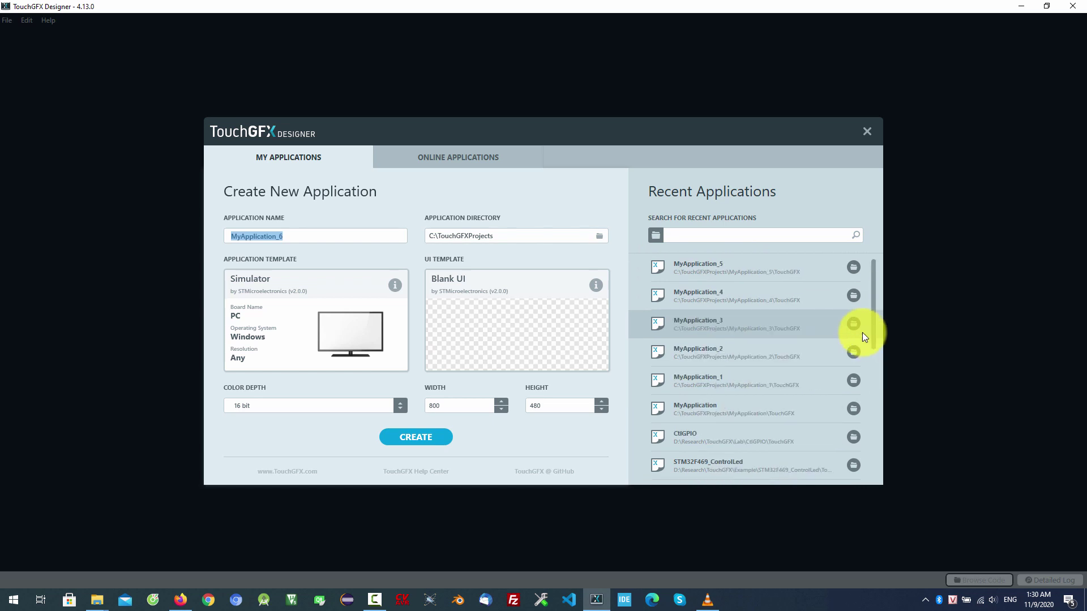
pyautogui.click(657, 235)
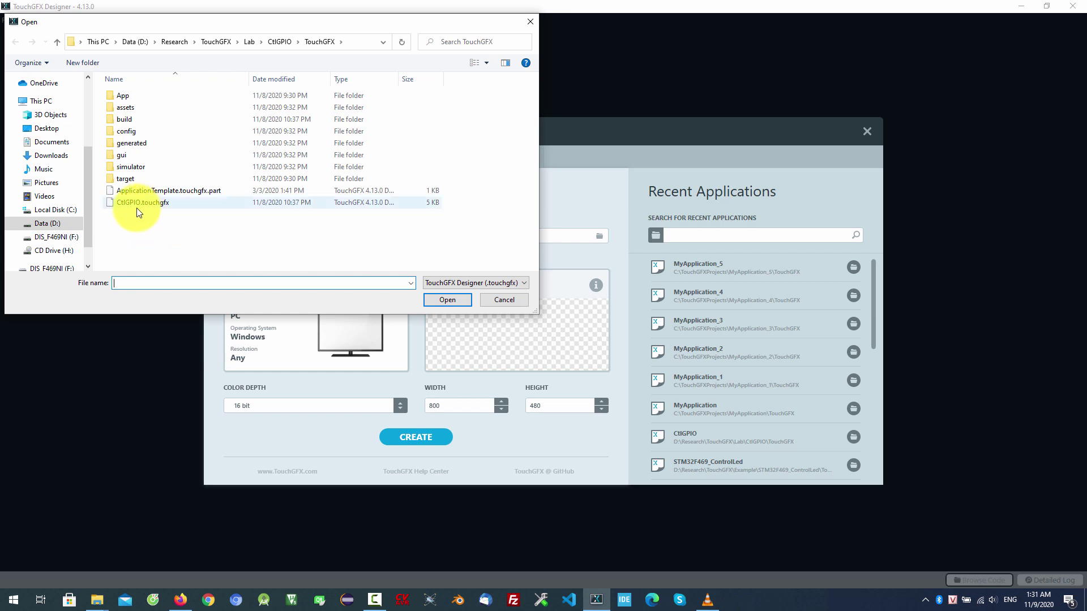
pyautogui.click(158, 203)
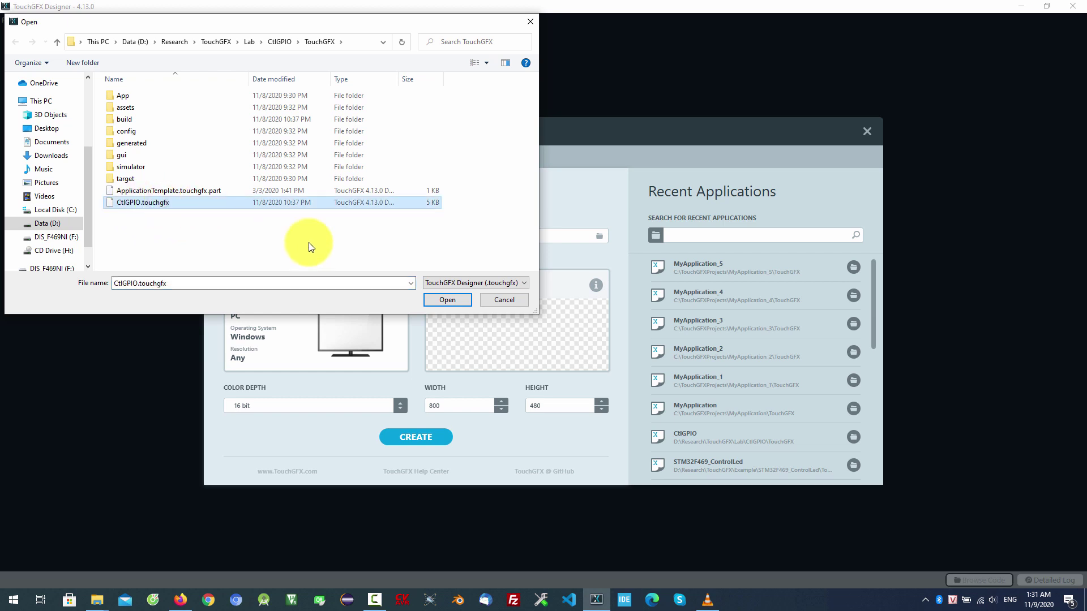
pyautogui.click(508, 298)
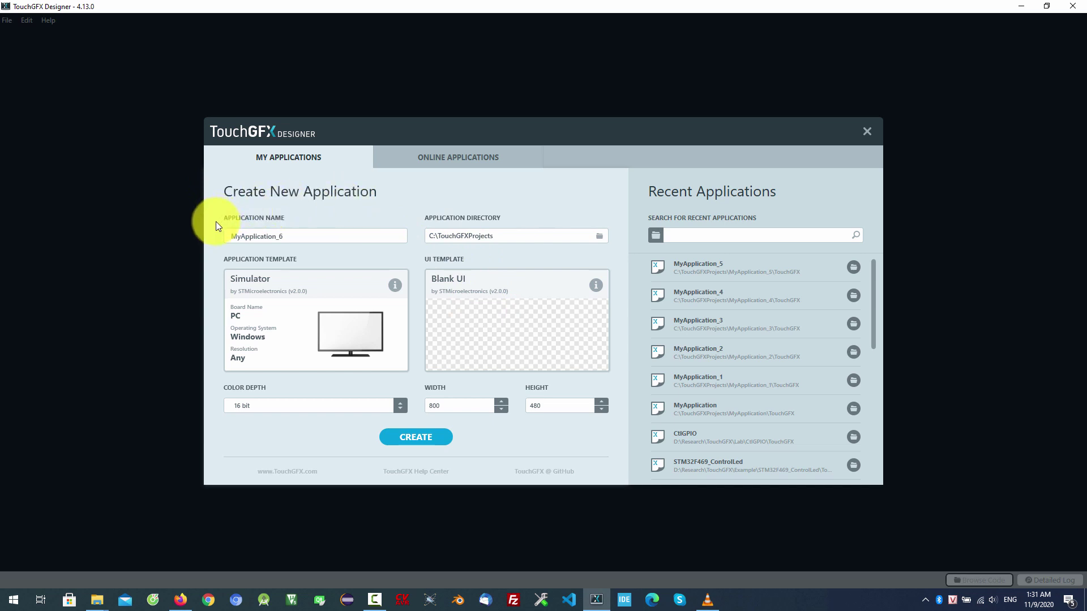
pyautogui.moveTo(294, 234); pyautogui.dragTo(224, 236)
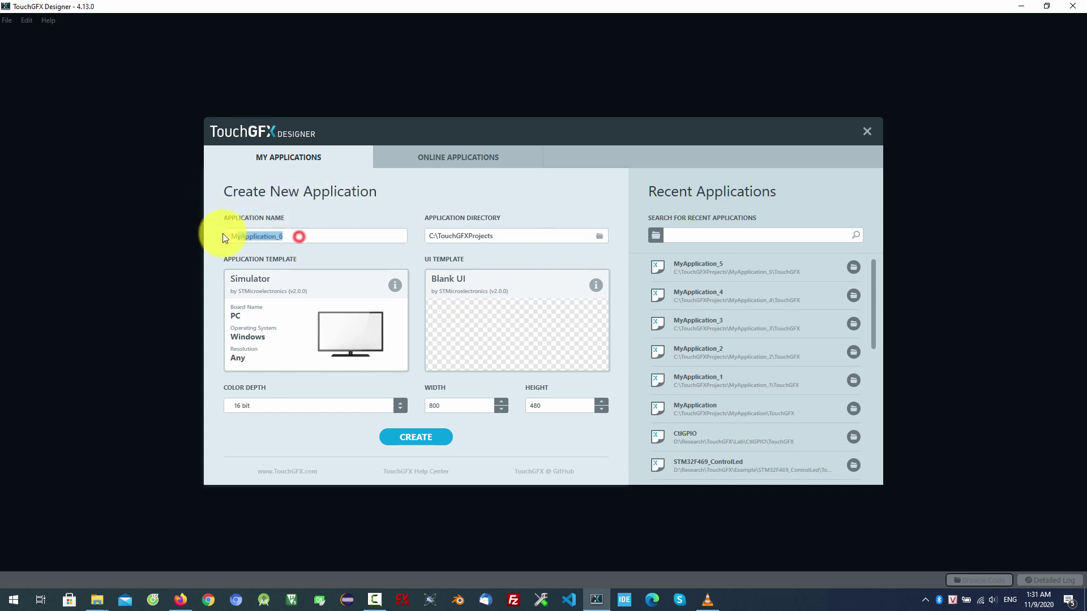
pyautogui.click(295, 235)
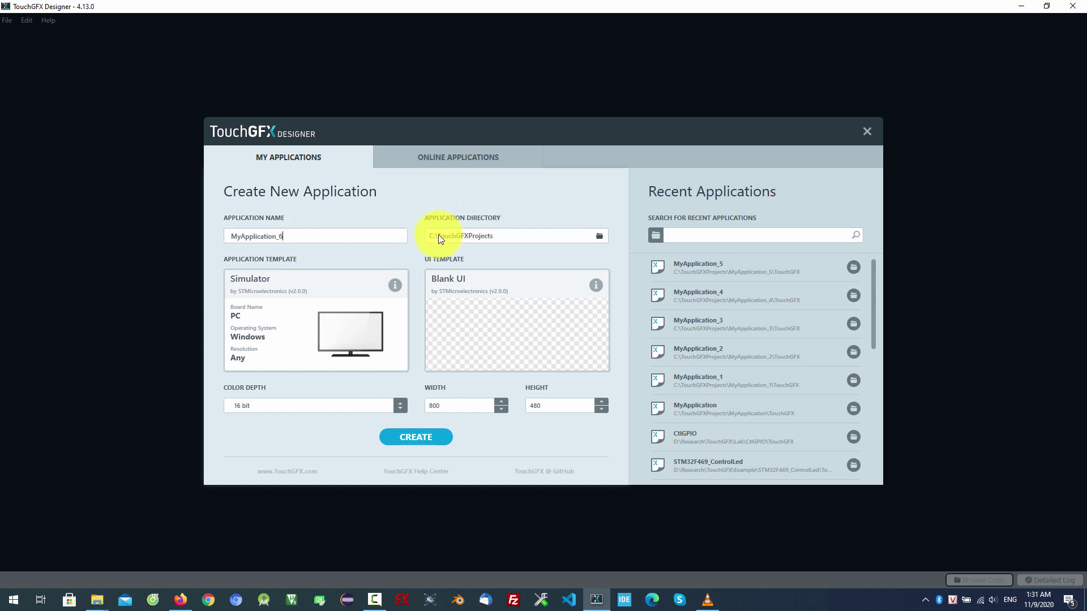
pyautogui.click(599, 237)
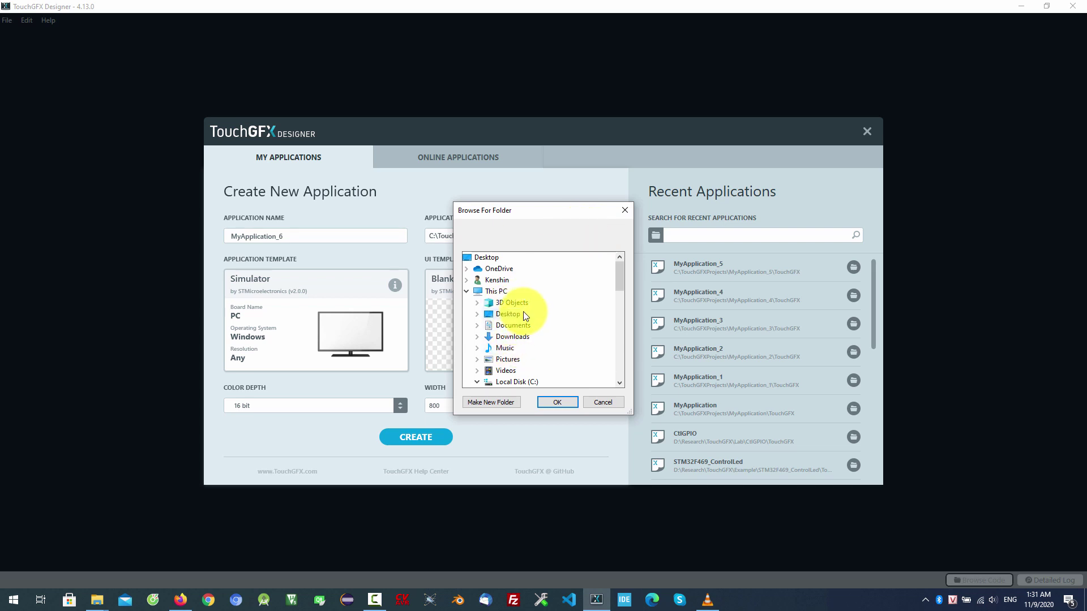
pyautogui.click(619, 216)
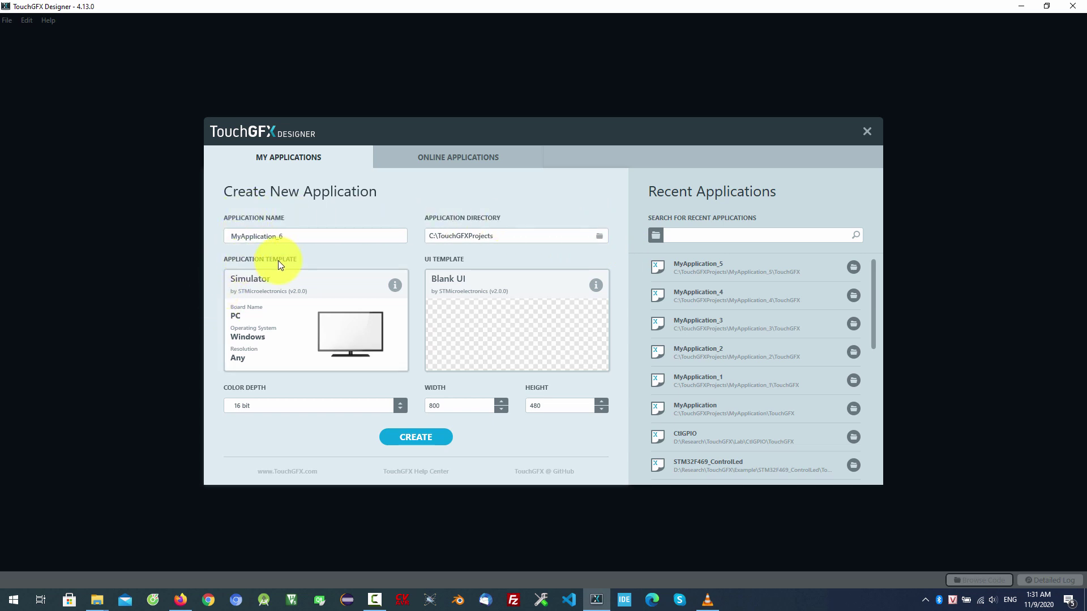
# Search the STMicroelectronics application templates for 469 and choose the STM32F469I Discovery Kit for the new application.
pyautogui.click(363, 351)
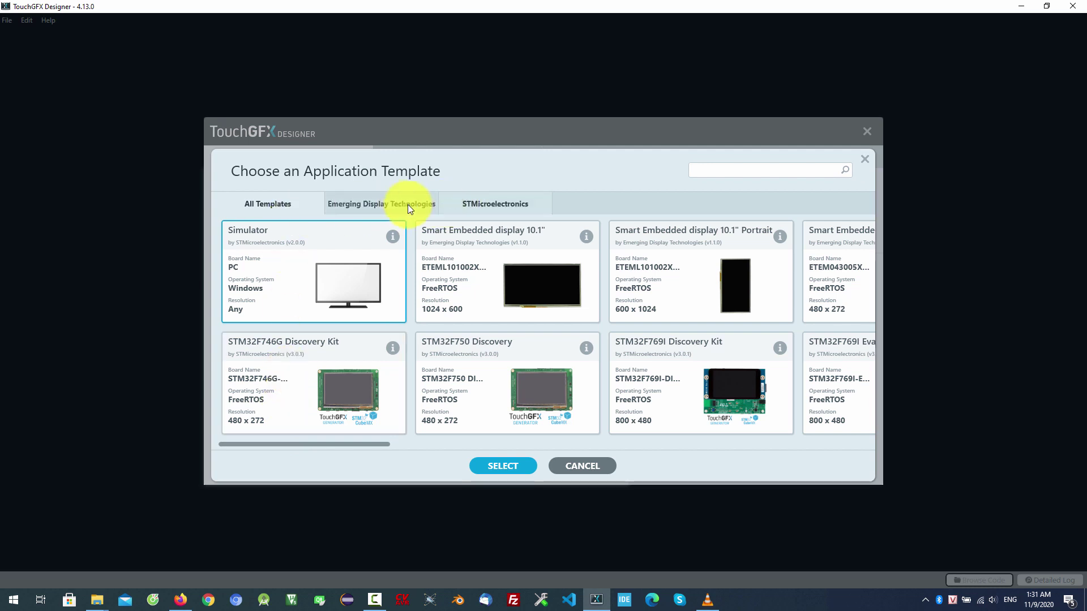
pyautogui.click(492, 202)
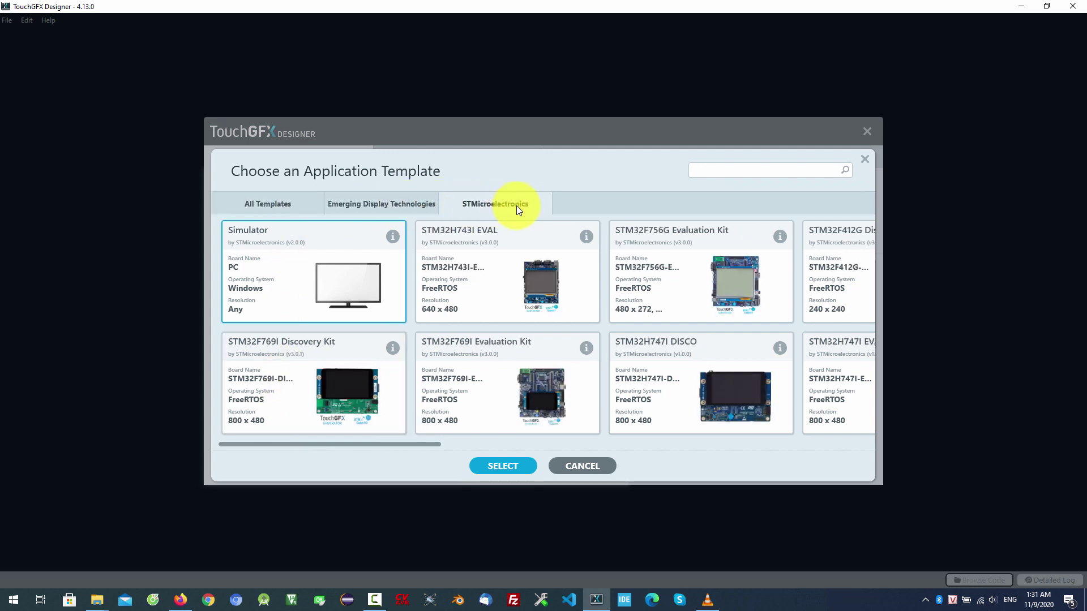
pyautogui.moveTo(381, 450); pyautogui.dragTo(768, 438)
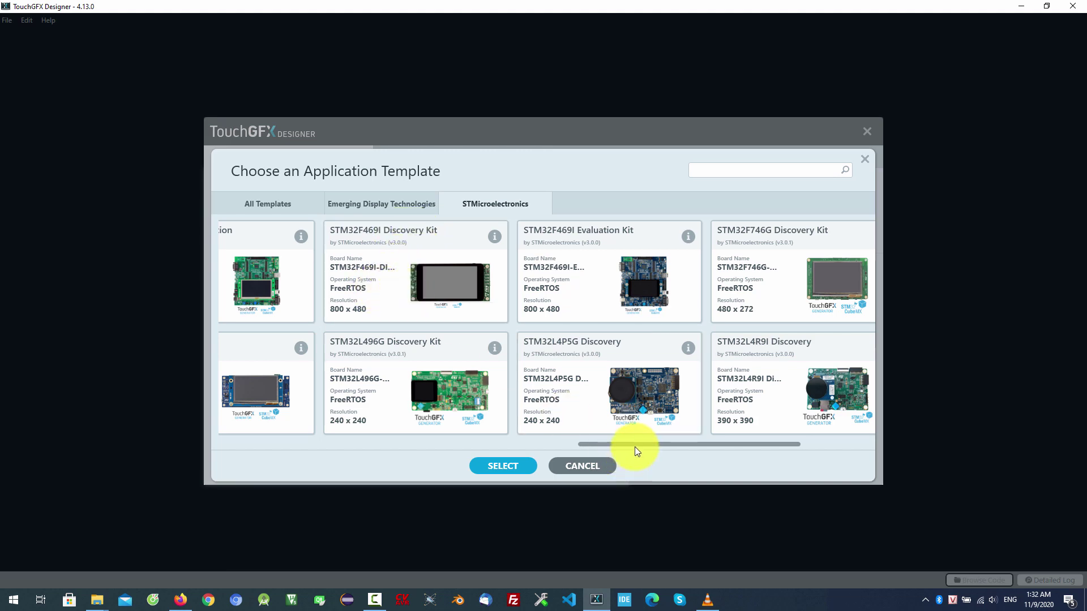
pyautogui.moveTo(634, 447); pyautogui.dragTo(328, 444)
pyautogui.click(772, 170)
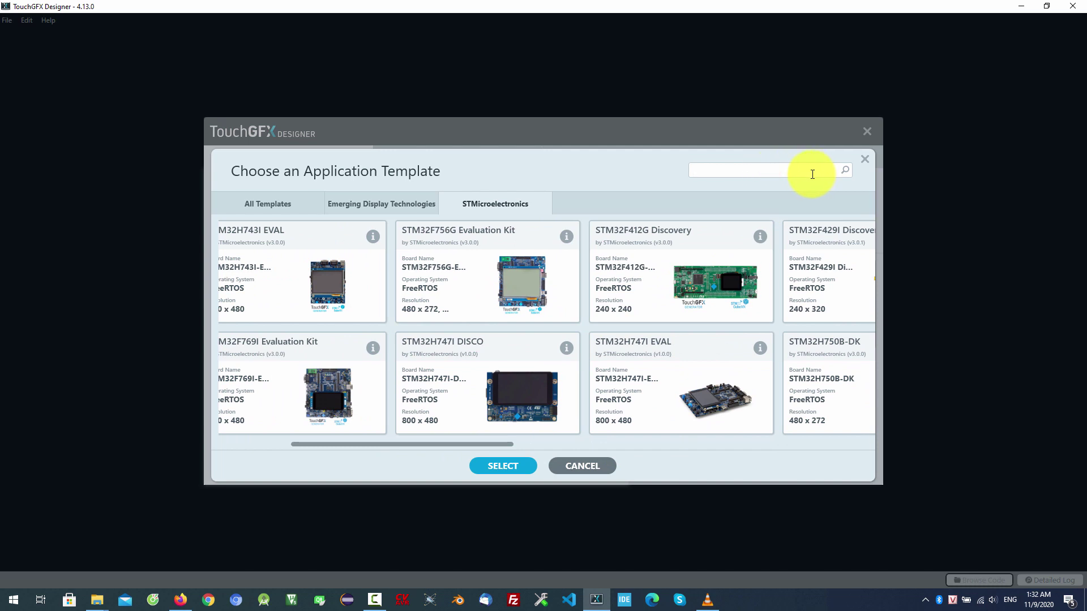
pyautogui.write('469')
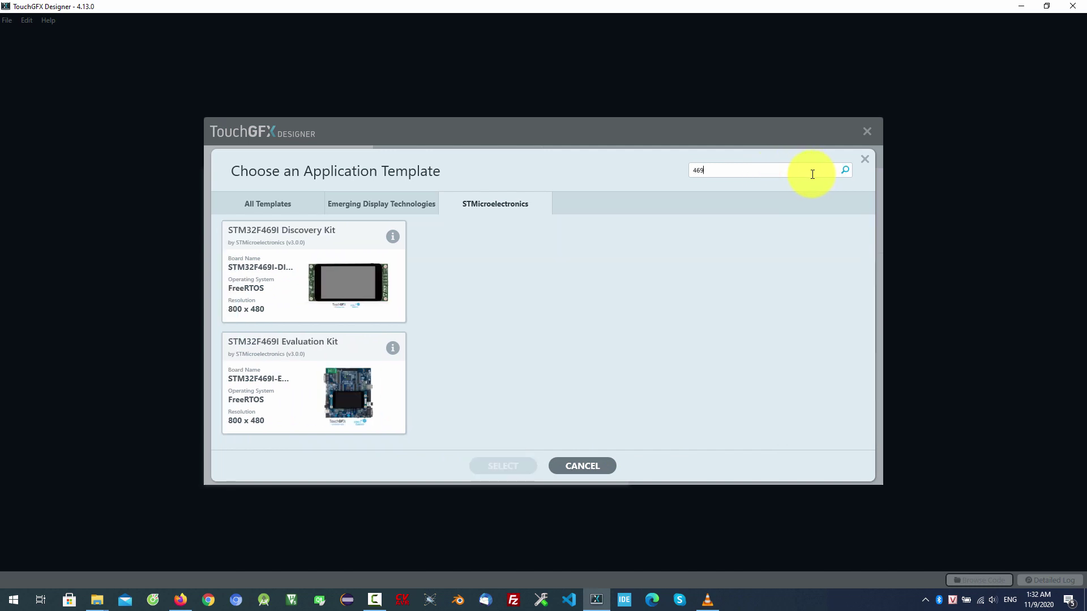
pyautogui.click(275, 269)
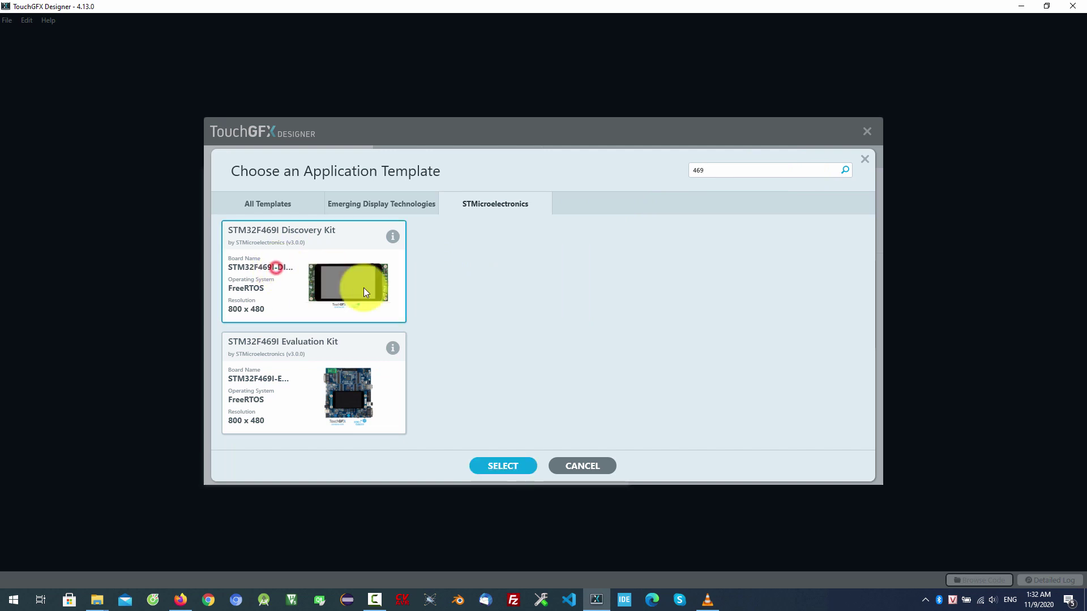
pyautogui.click(506, 466)
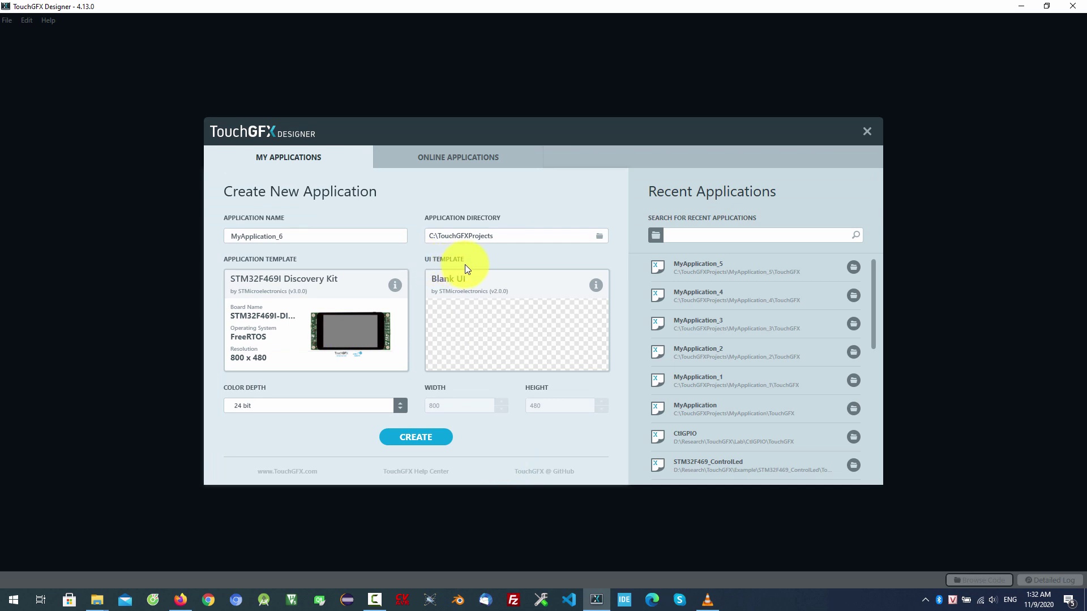
# Choose the Button Example UI template and create the application.
pyautogui.moveTo(485, 313)
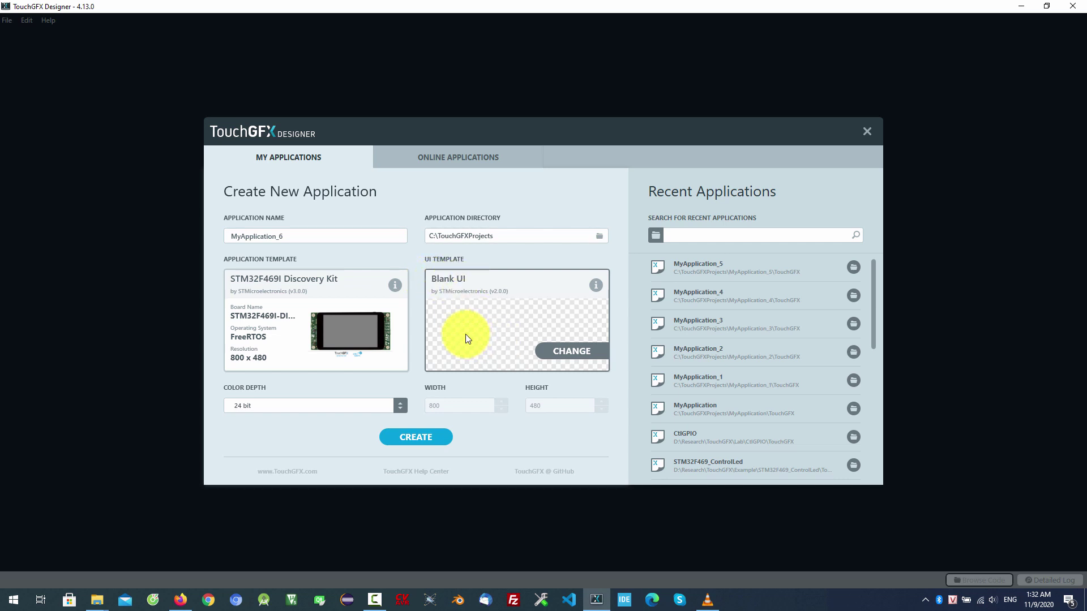
pyautogui.click(575, 351)
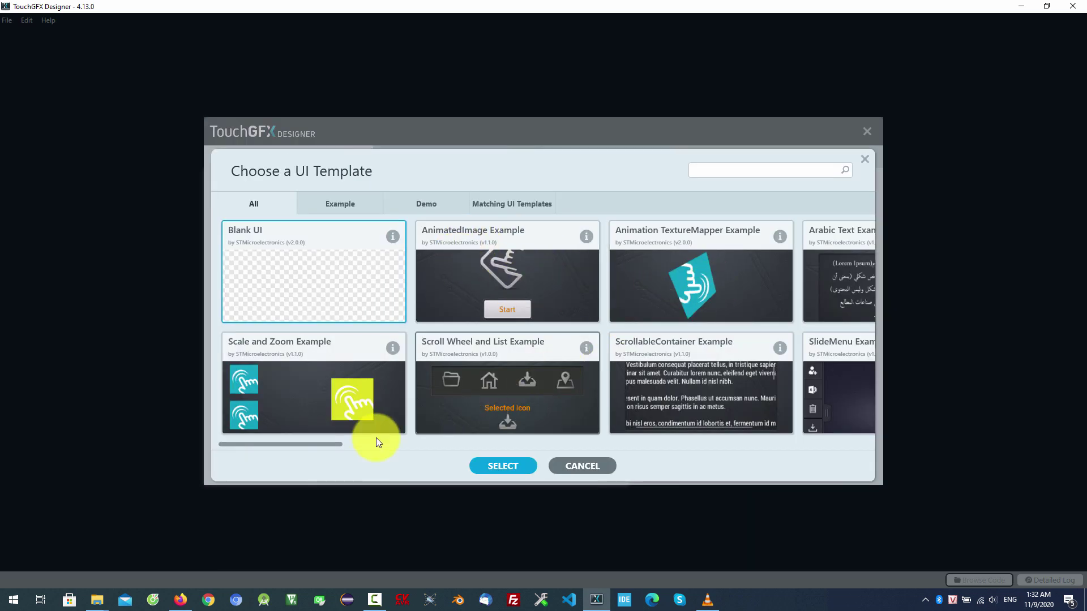
pyautogui.moveTo(330, 443); pyautogui.dragTo(398, 418)
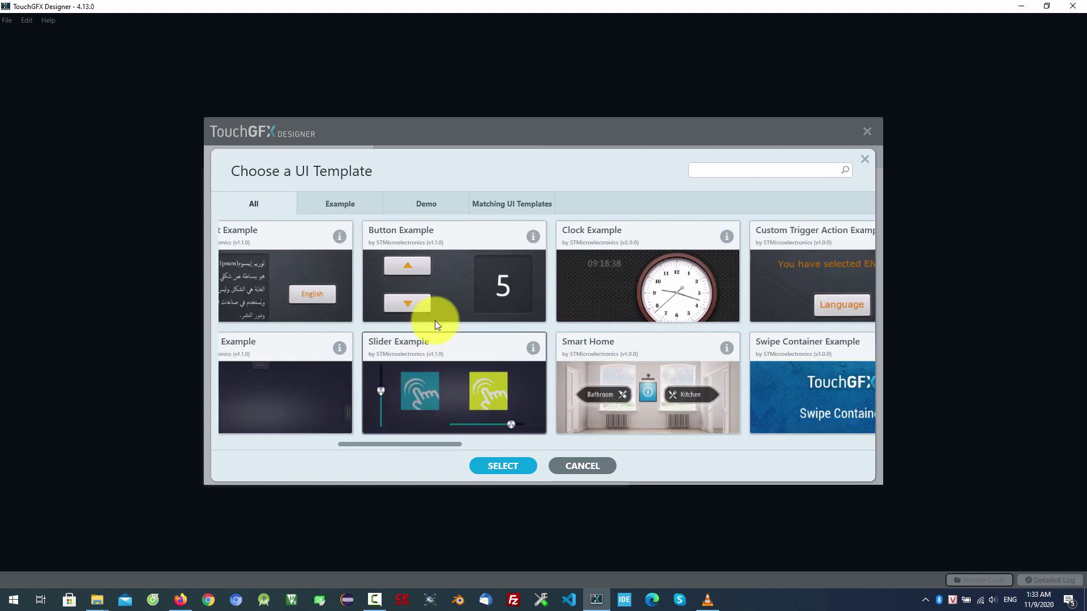
pyautogui.click(437, 291)
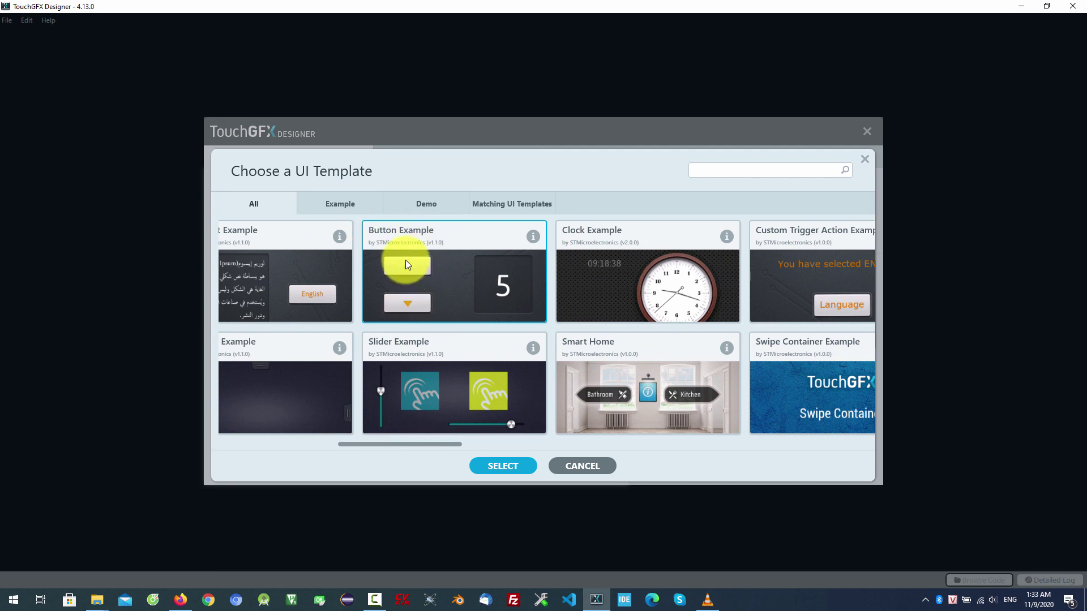
pyautogui.click(456, 279)
pyautogui.click(516, 468)
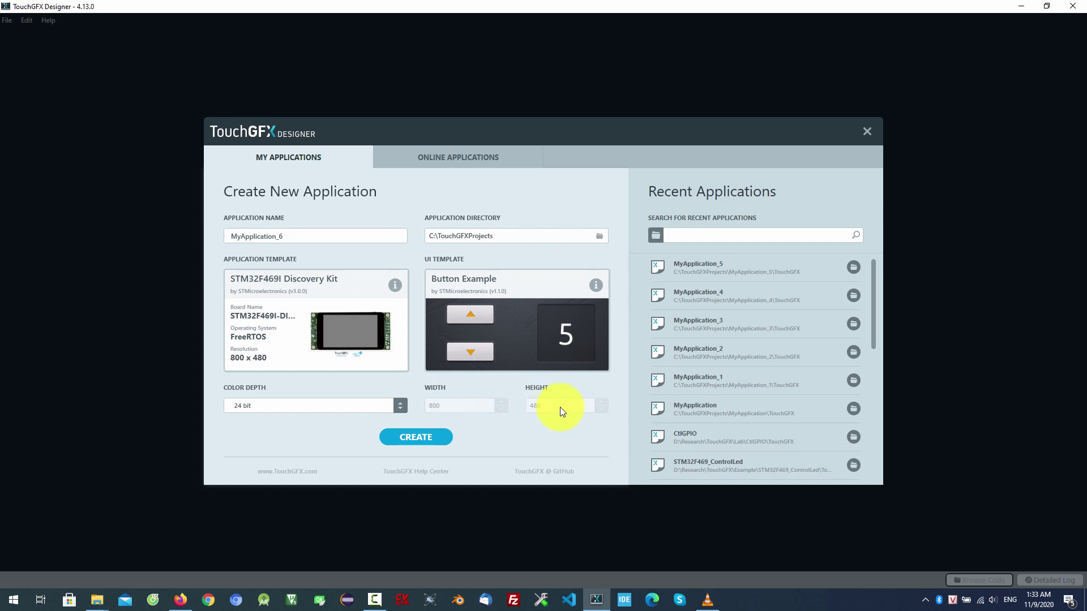
pyautogui.click(428, 437)
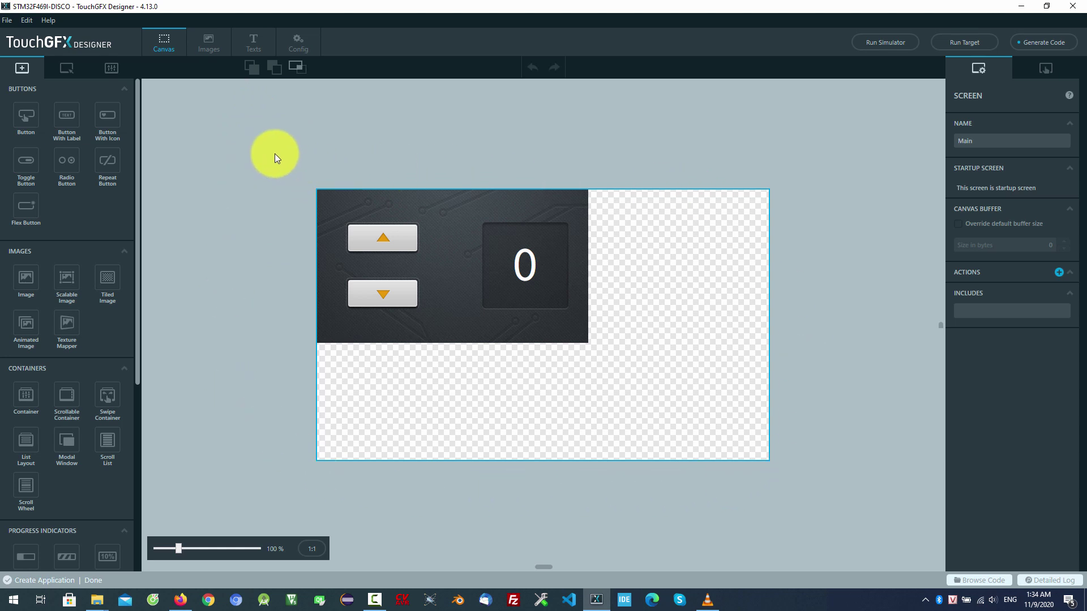
# Examine the background image on the canvas and the available widget categories, from Buttons through Miscellaneous.
pyautogui.click(394, 195)
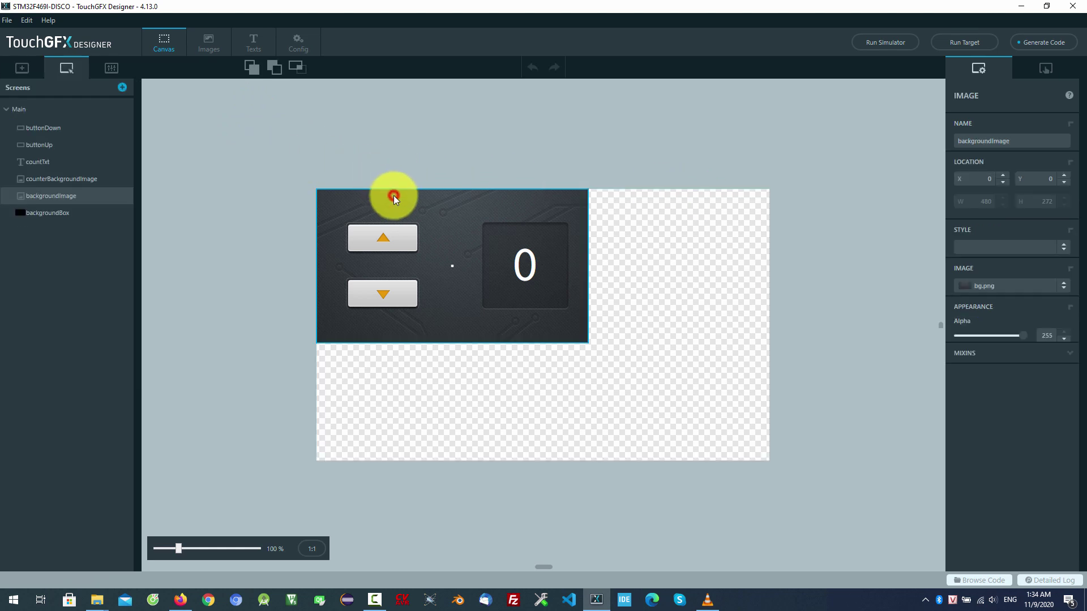
pyautogui.click(30, 66)
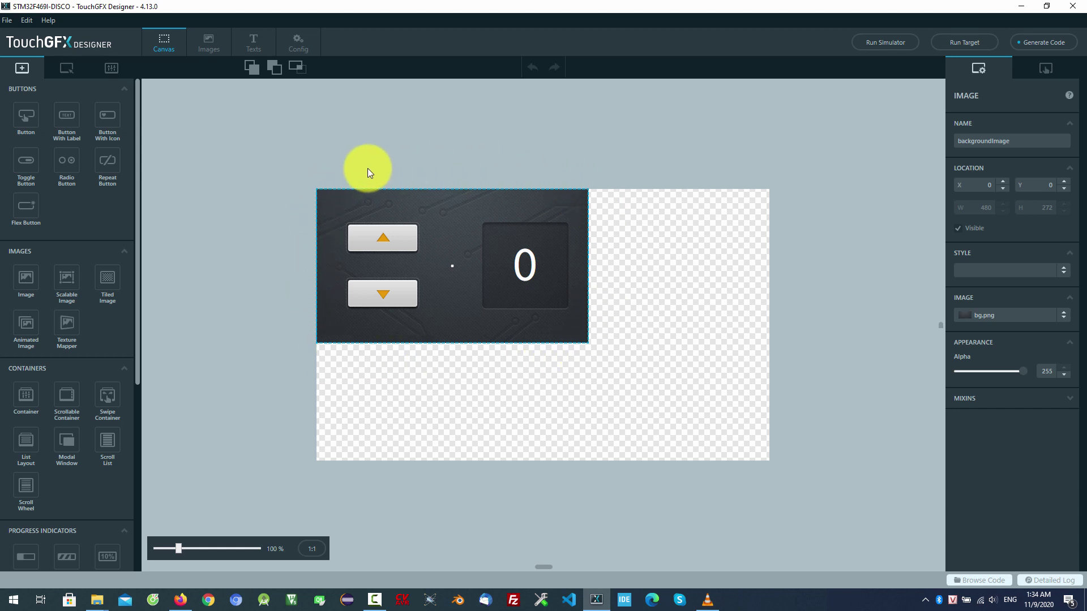
pyautogui.scroll(1, 785, 344)
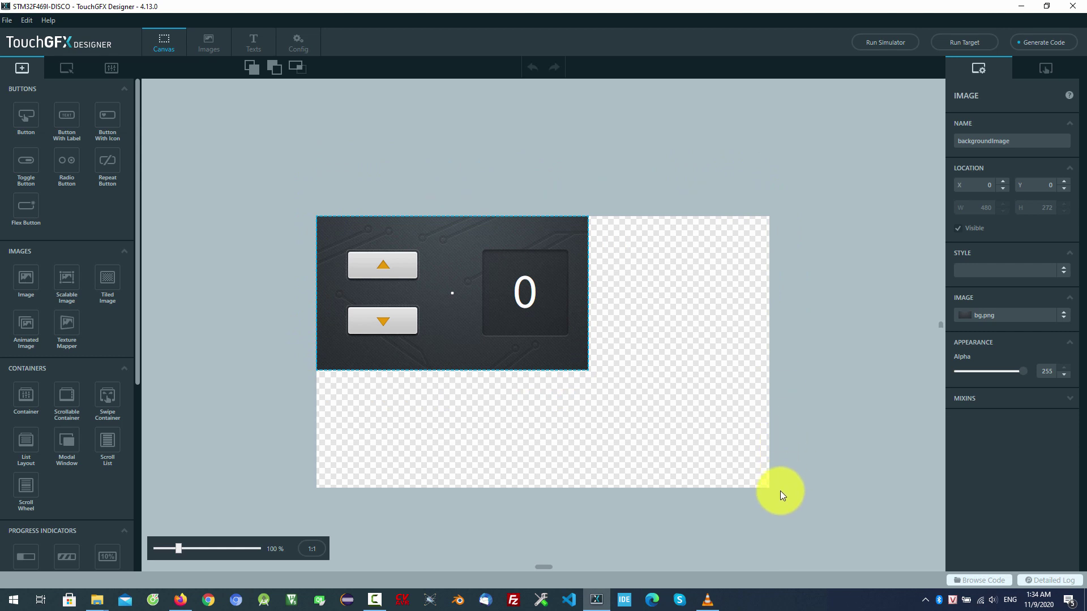
pyautogui.scroll(-3, 550, 298)
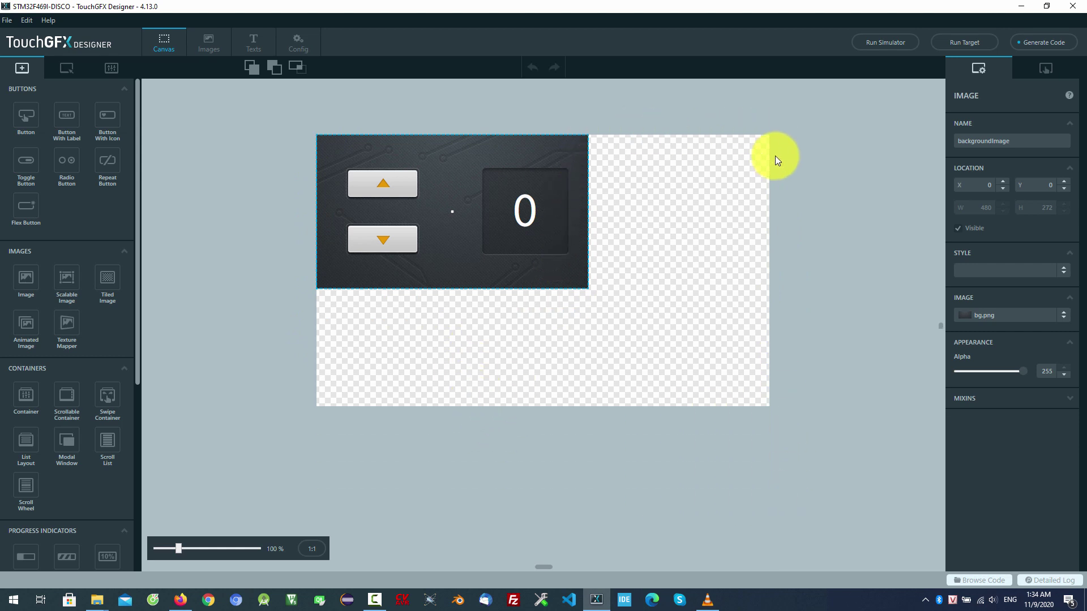
pyautogui.click(433, 264)
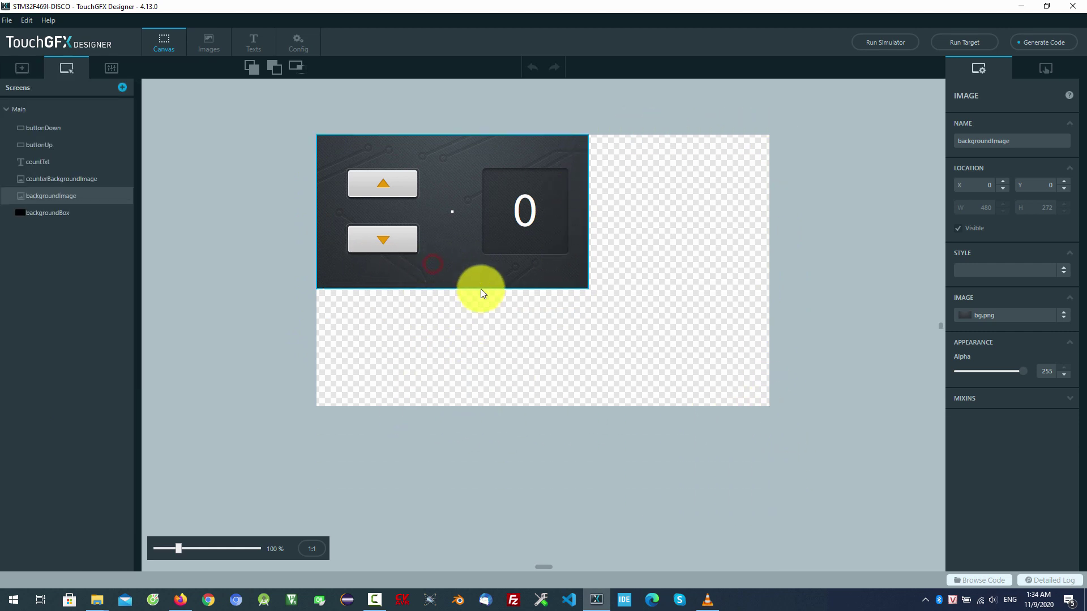
pyautogui.click(23, 69)
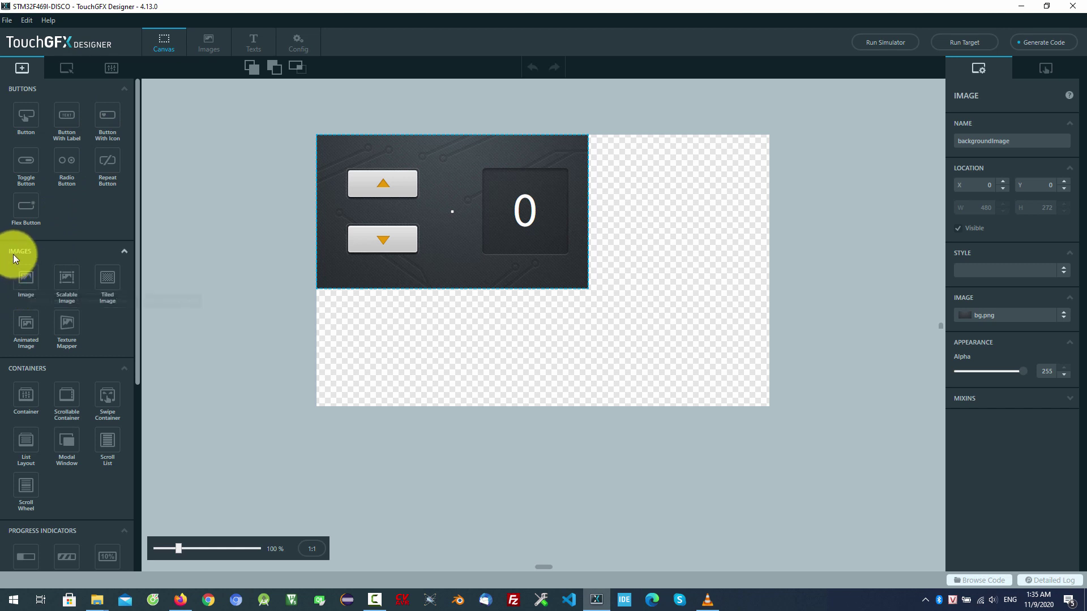
pyautogui.scroll(-2, 28, 384)
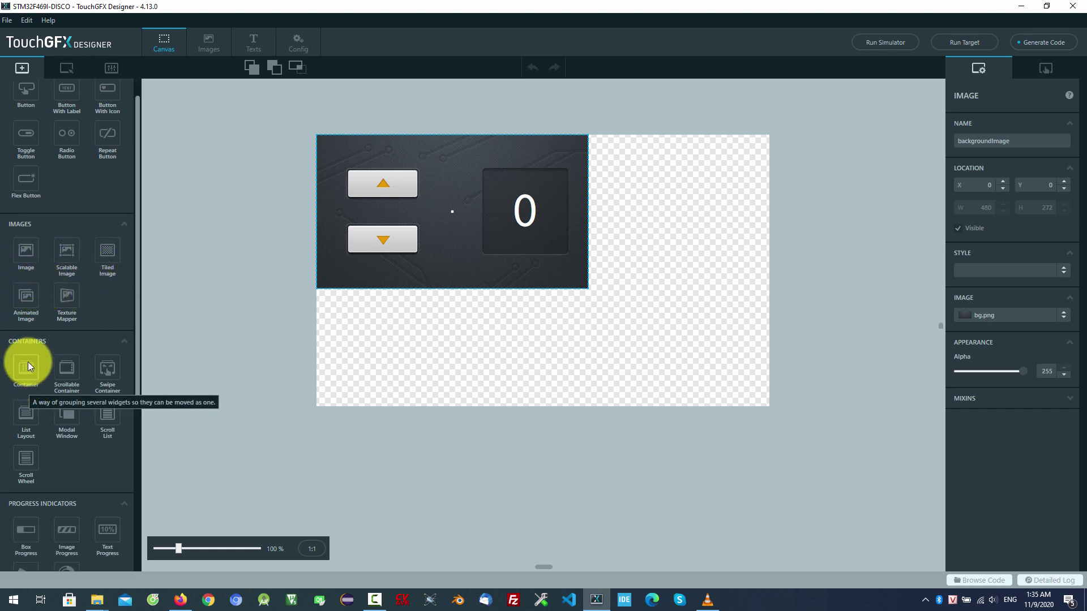
pyautogui.scroll(-5, 73, 364)
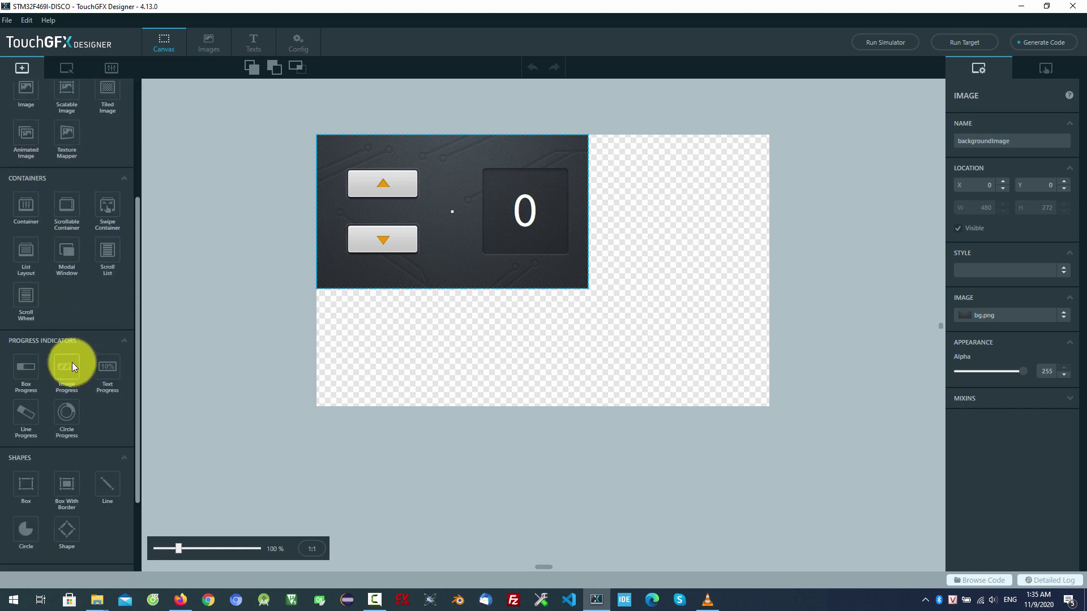
pyautogui.scroll(-2, 28, 398)
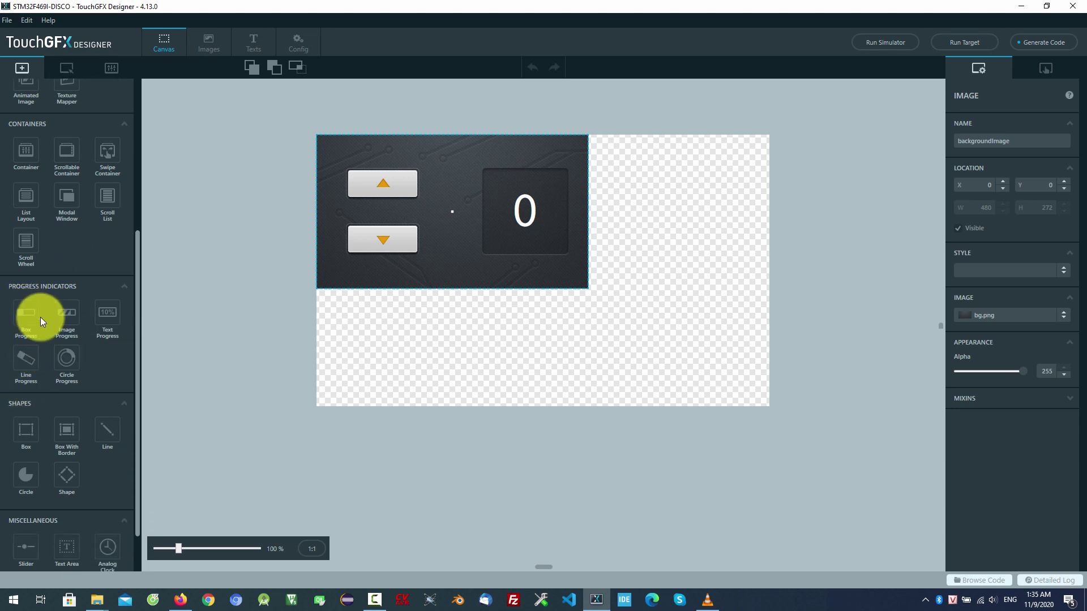
pyautogui.scroll(-2, 40, 317)
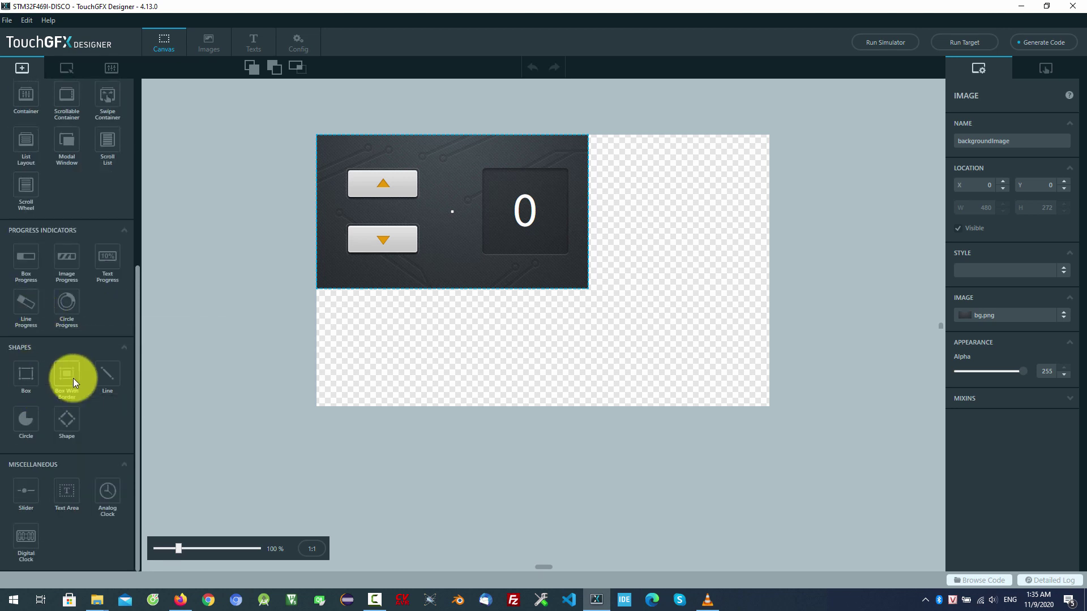
pyautogui.scroll(10, 35, 434)
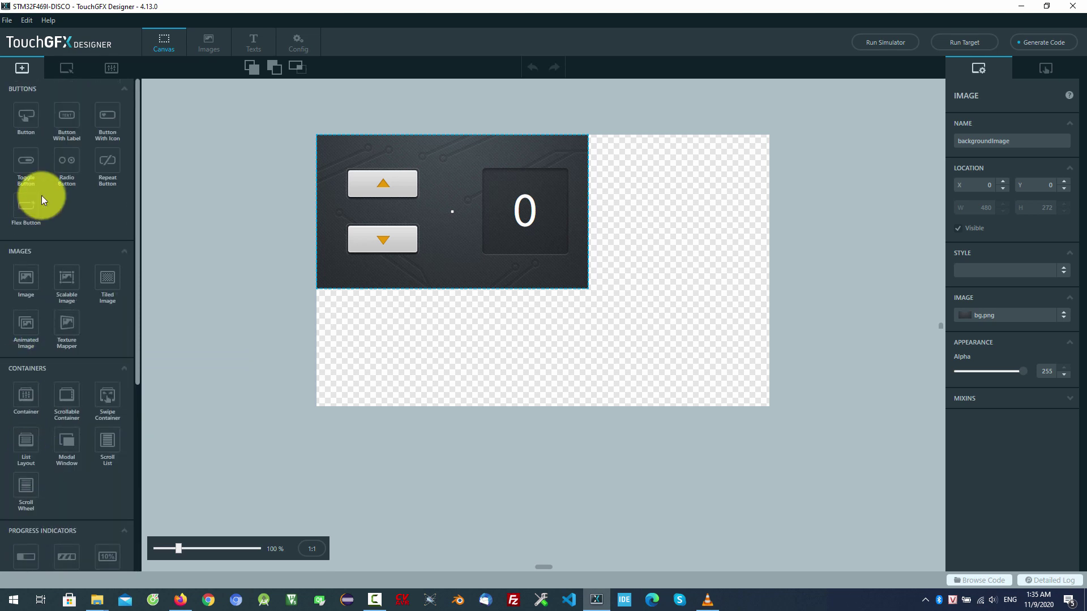